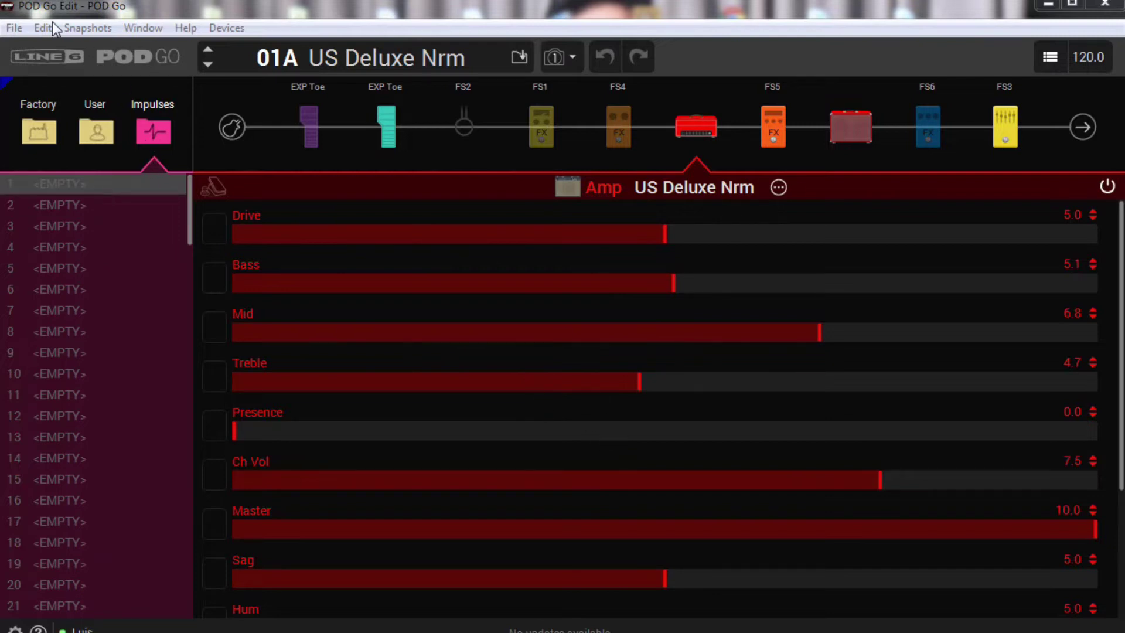
Show the Impulses library and start importing impulse response files
click(37, 136)
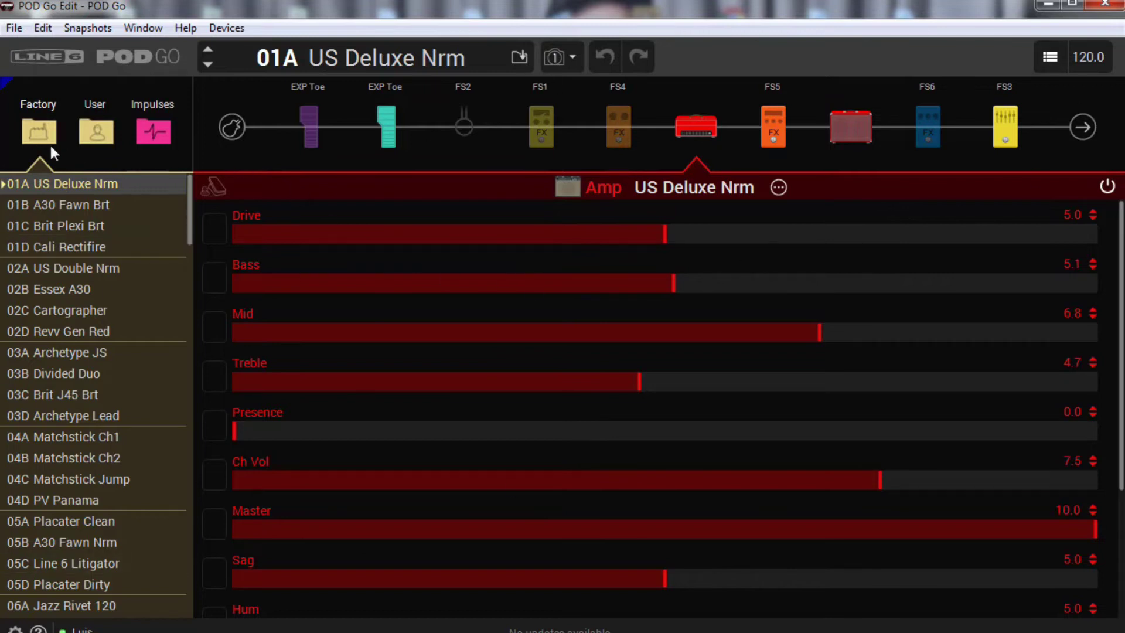
click(154, 132)
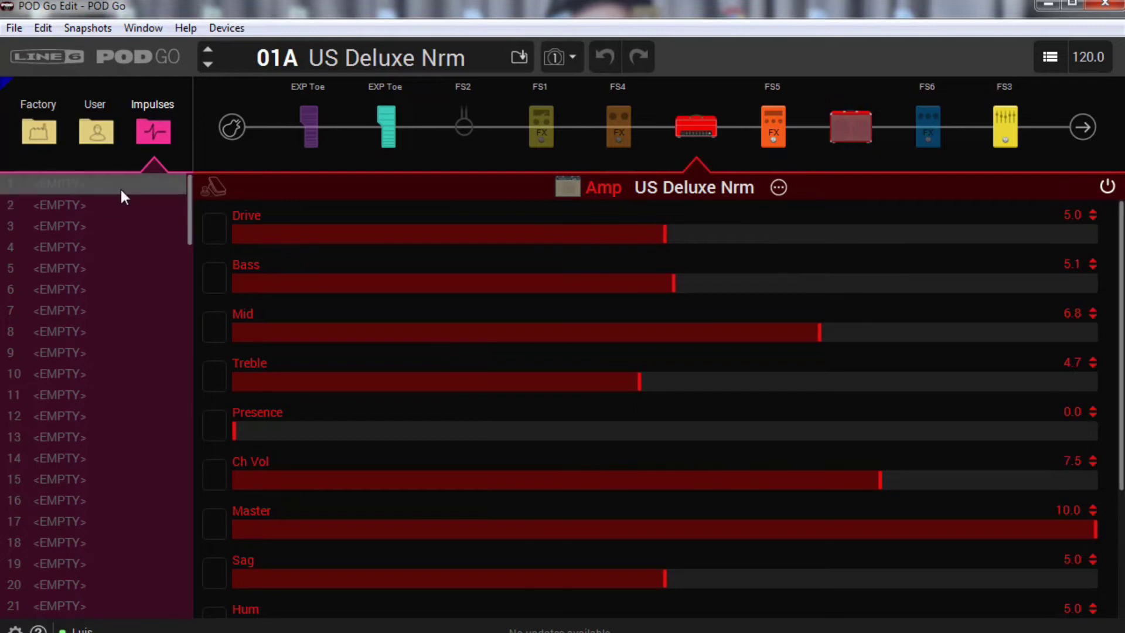
drag(187, 202, 196, 169)
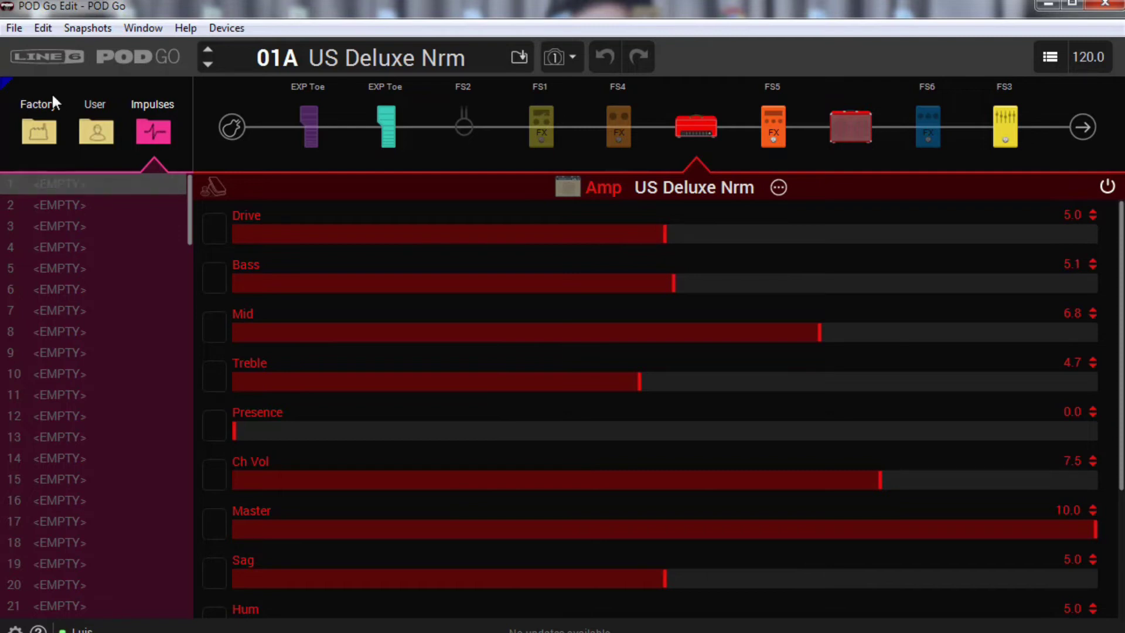
click(13, 29)
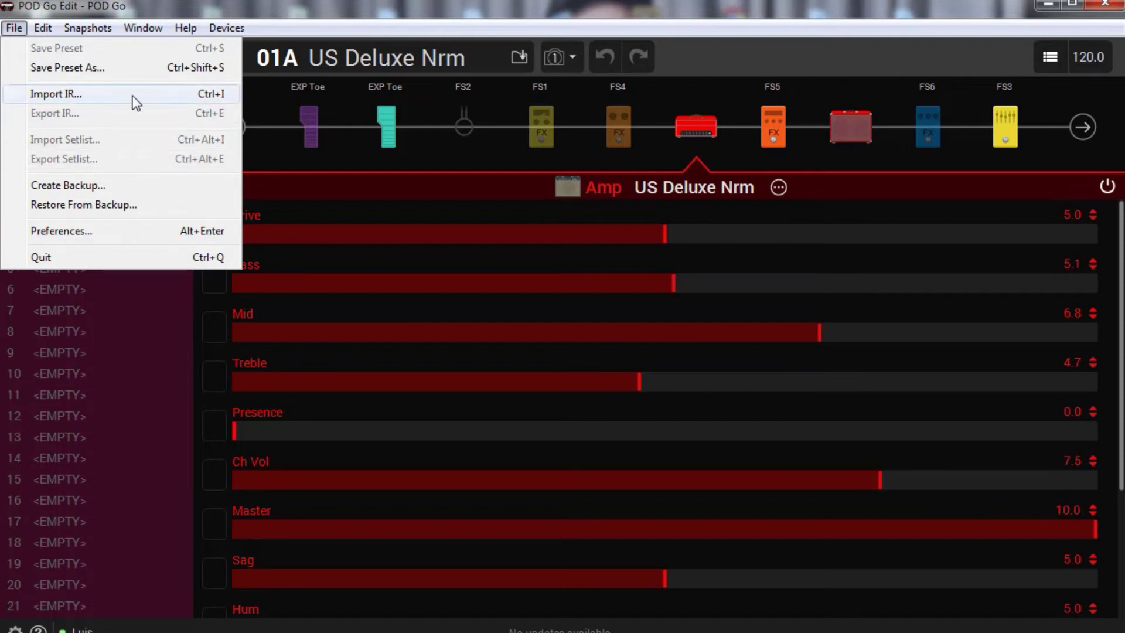
click(81, 102)
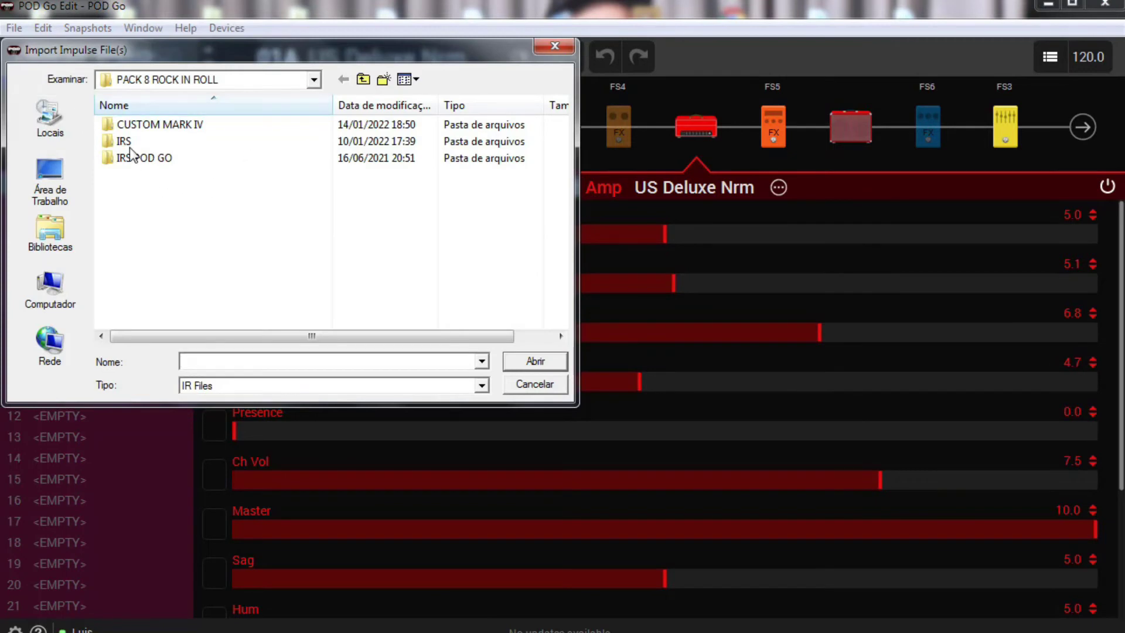
Browse up to the BACKUP 2021 folder and open its PRESETS LIZE POD GO subfolder
click(363, 80)
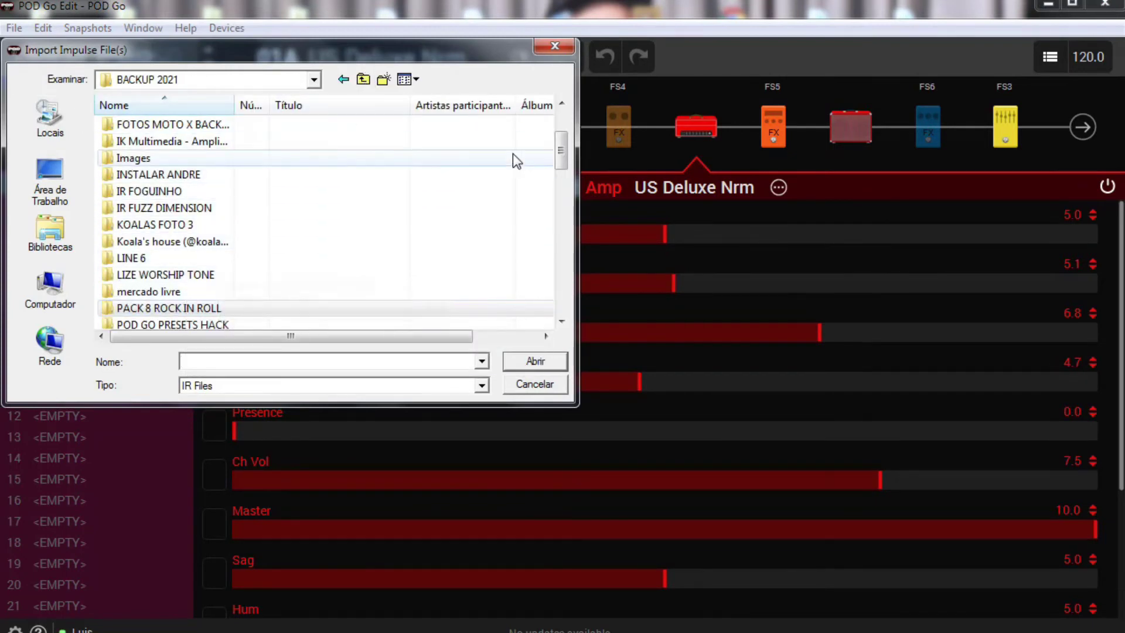
scroll(561, 170, down, 1)
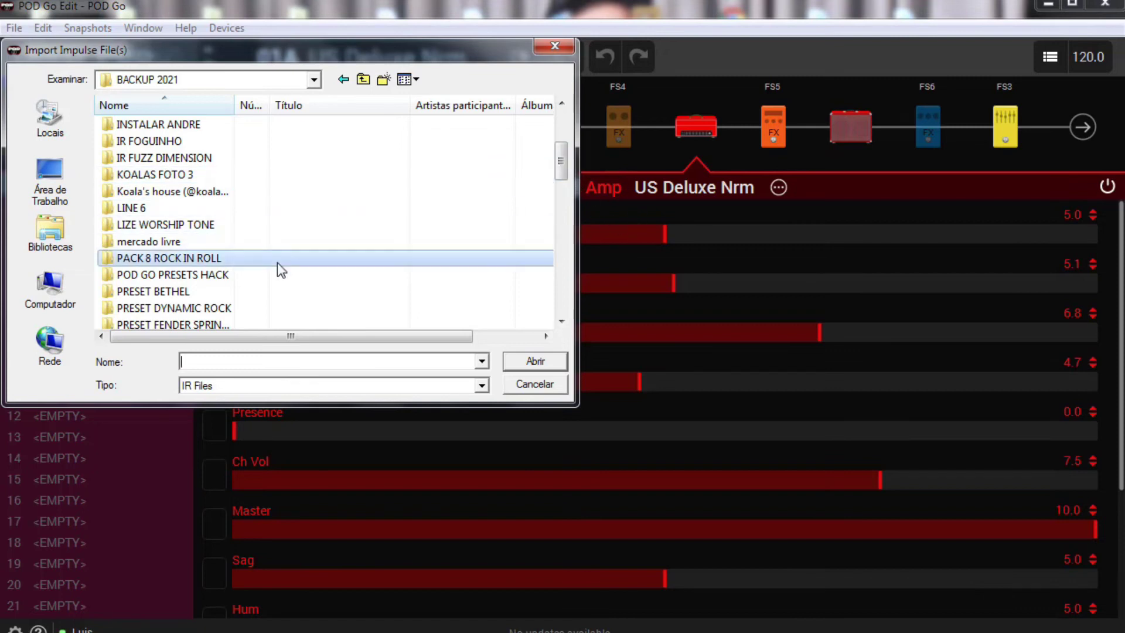
scroll(354, 251, down, 2)
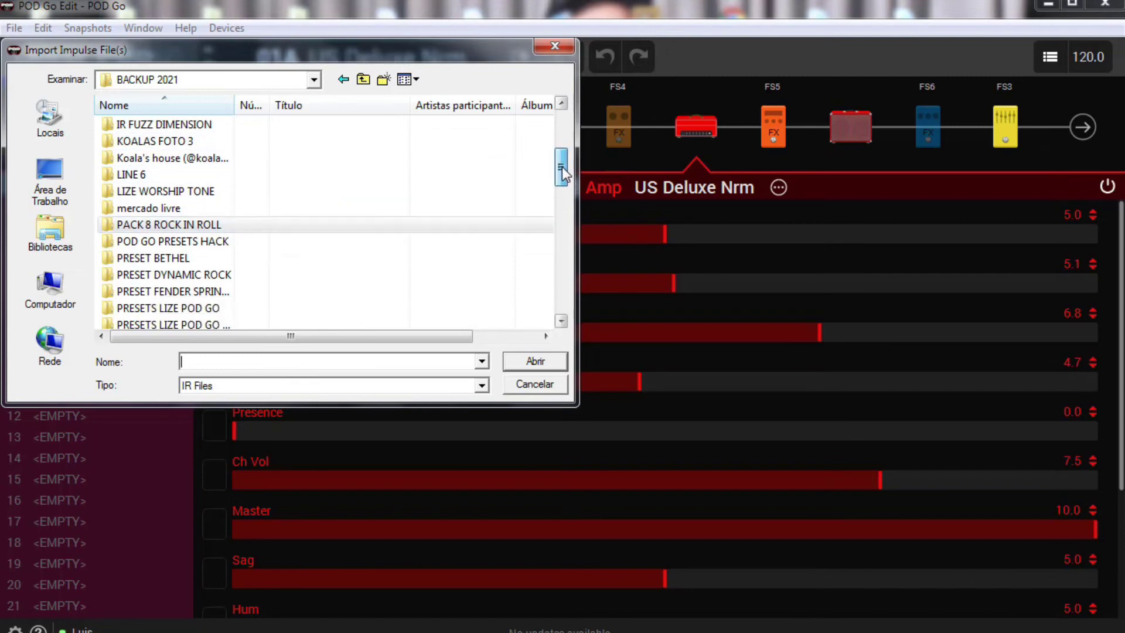
click(214, 279)
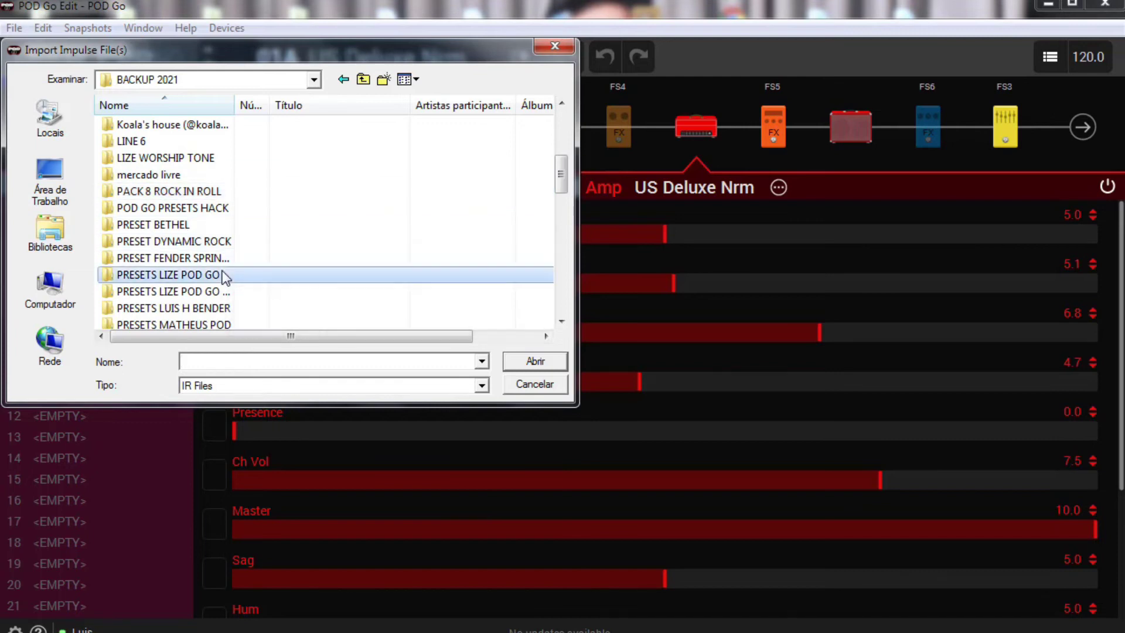
double_click(214, 279)
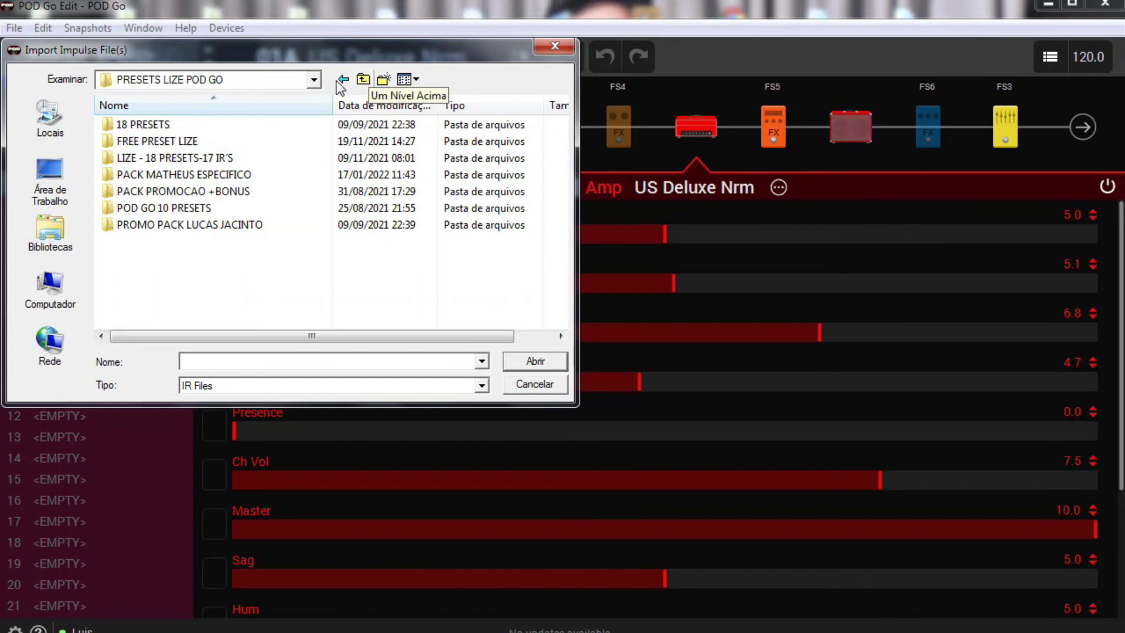
Open the IRS POD GO folder through LIZE - 18 PRESETS-17 IR'S and PACK 18 PRESETS LIZE
double_click(170, 124)
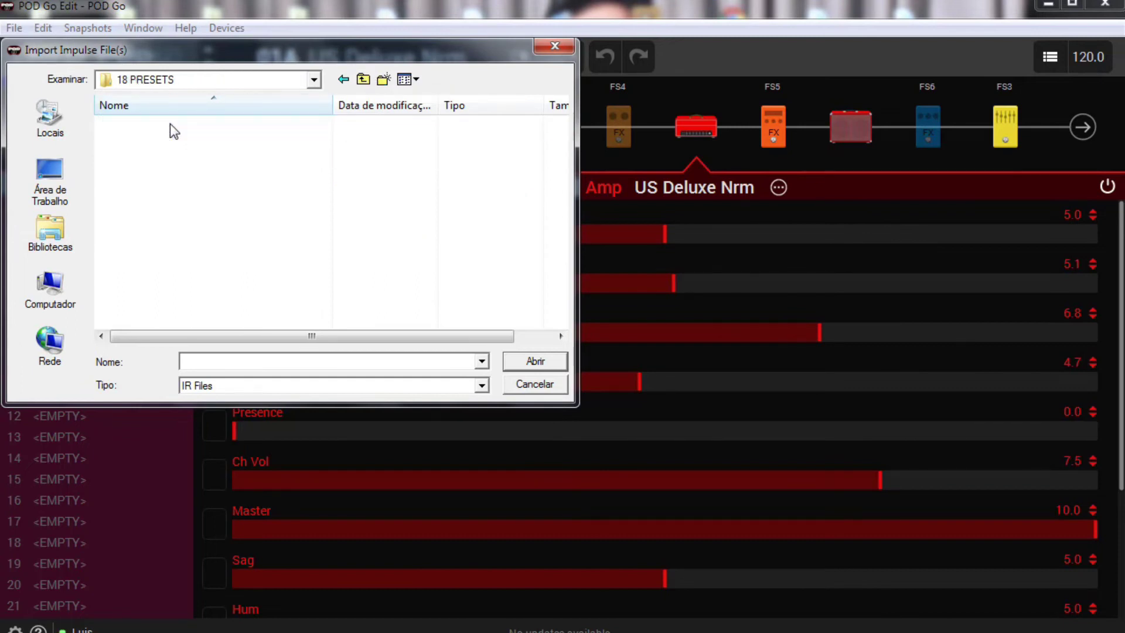
click(364, 79)
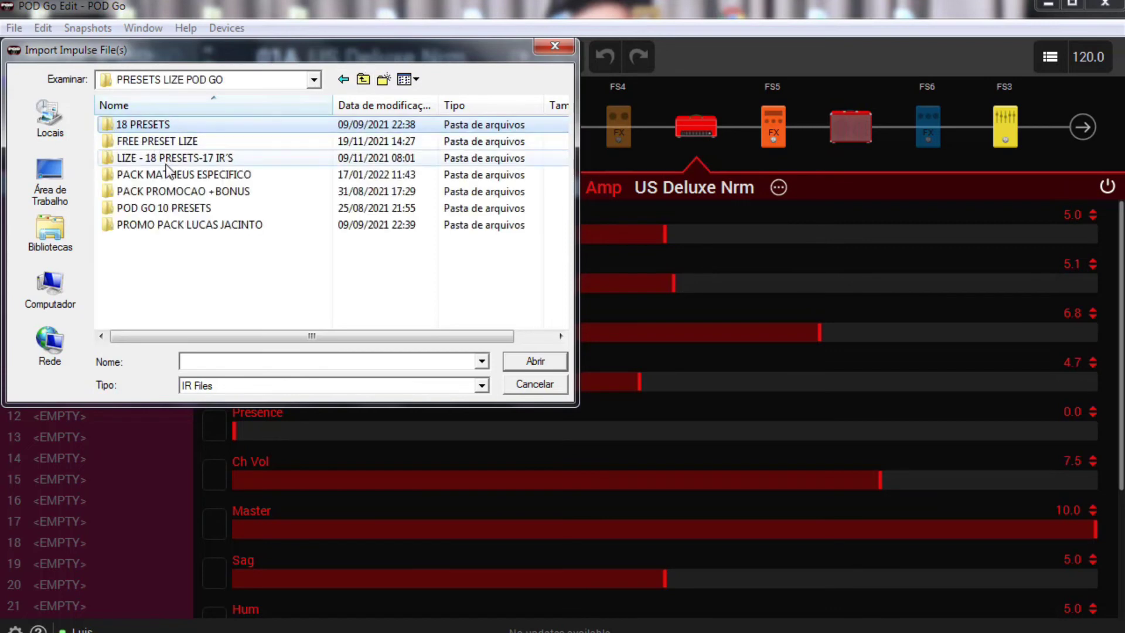
double_click(184, 159)
double_click(175, 128)
double_click(174, 128)
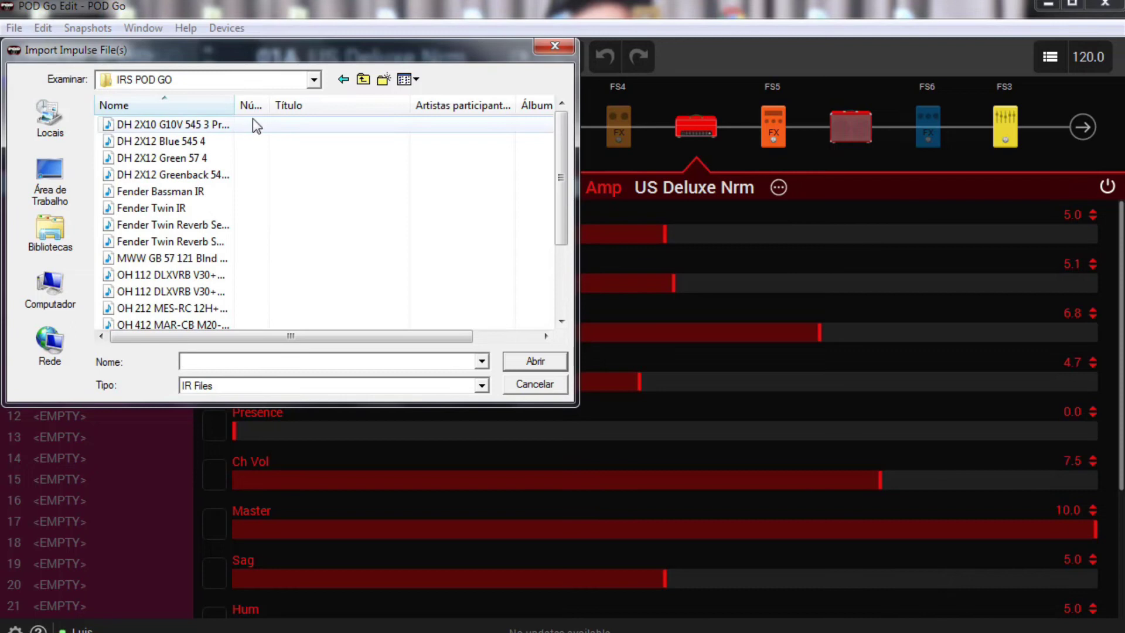
Go back up to the LIZE - 18 PRESETS-17 IR'S folder and reopen IRS POD GO
click(381, 80)
click(363, 79)
click(363, 80)
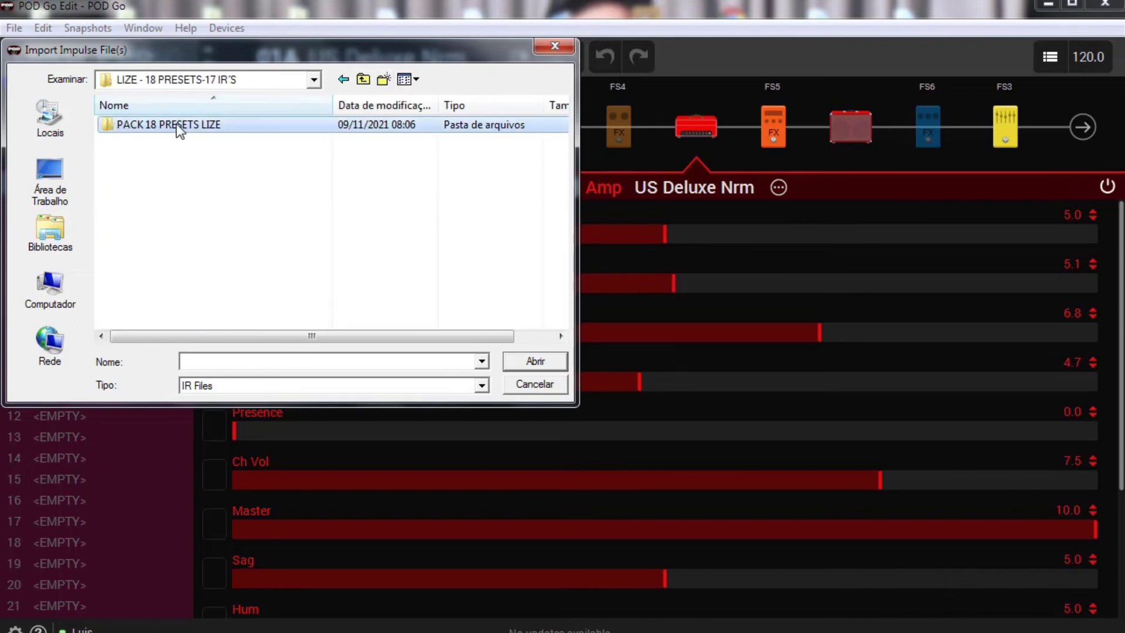
double_click(216, 124)
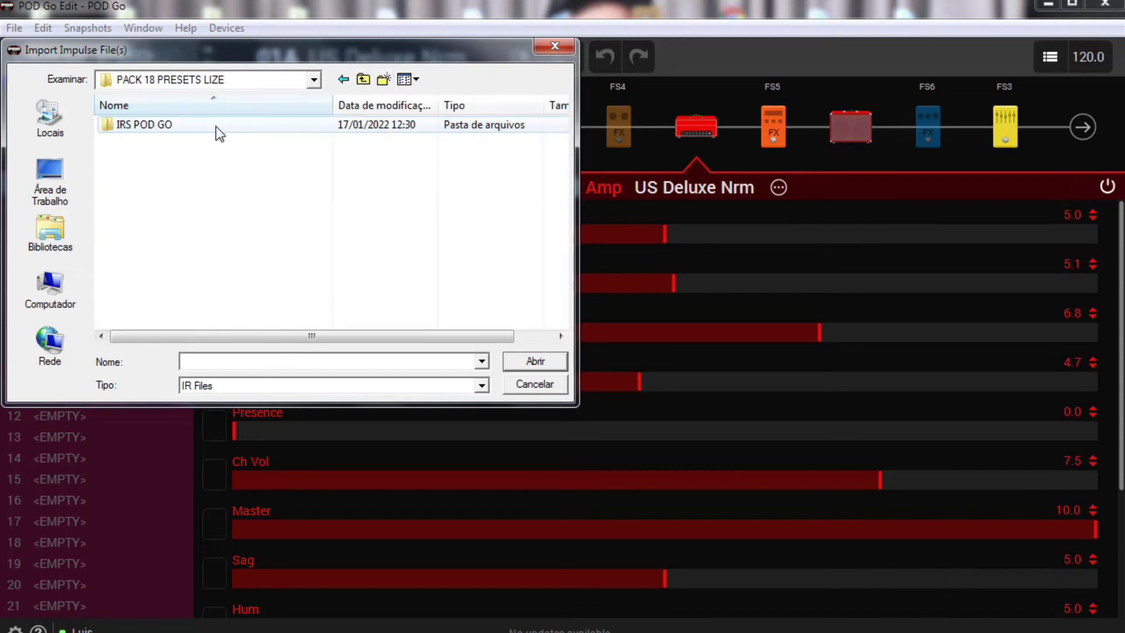
double_click(168, 125)
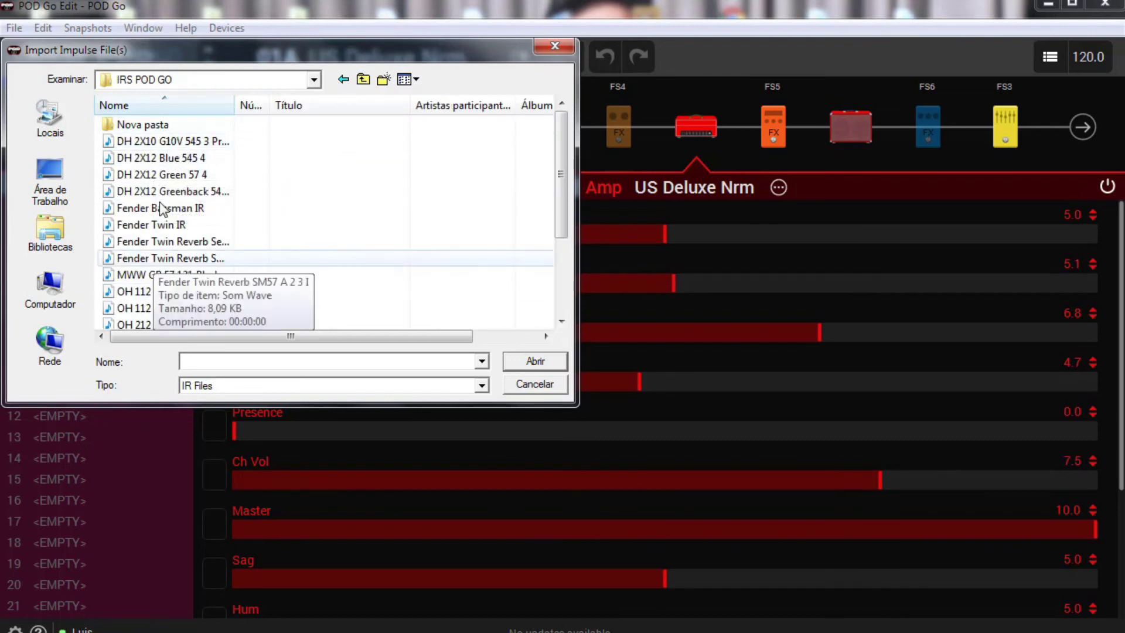
click(176, 144)
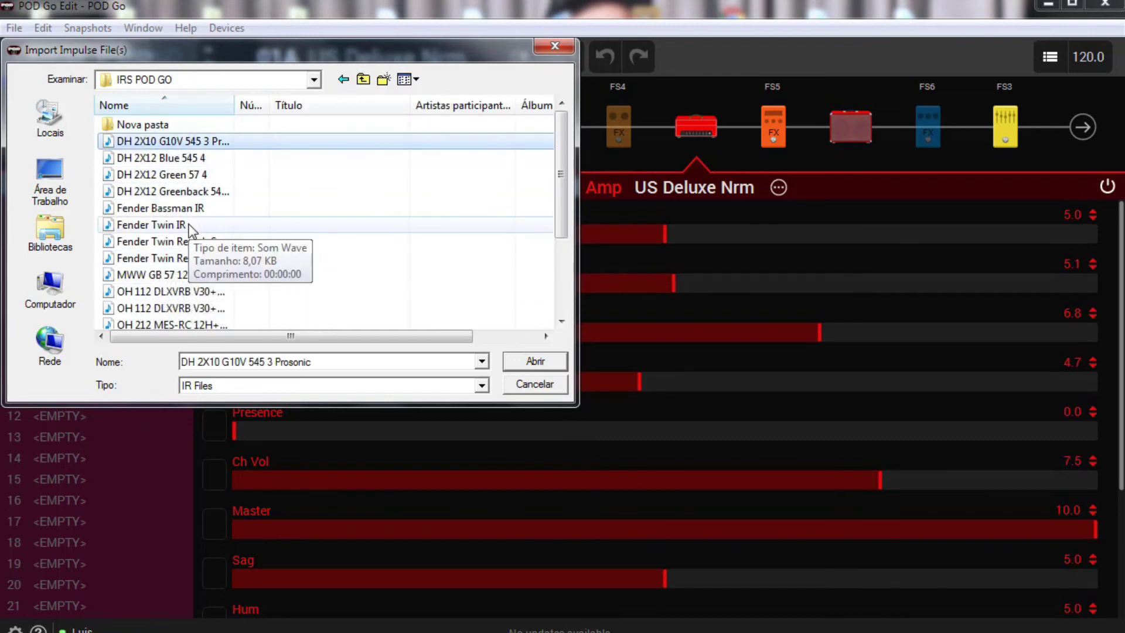
scroll(176, 263, down, 2)
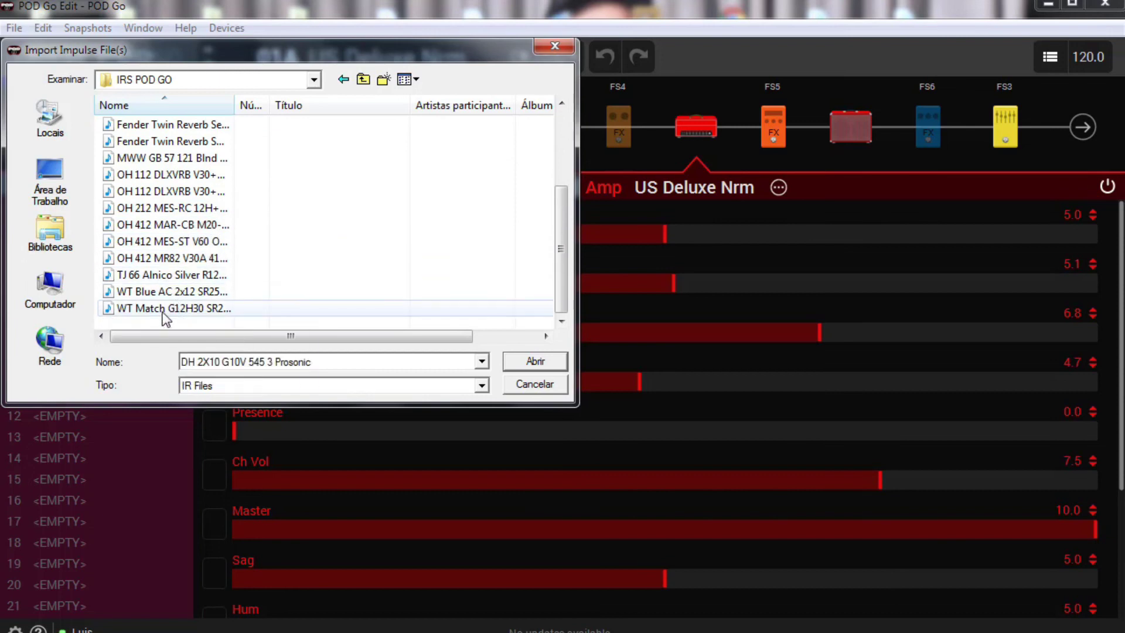
ctrl+click(166, 316)
scroll(176, 252, up, 1)
click(170, 124)
scroll(170, 147, down, 1)
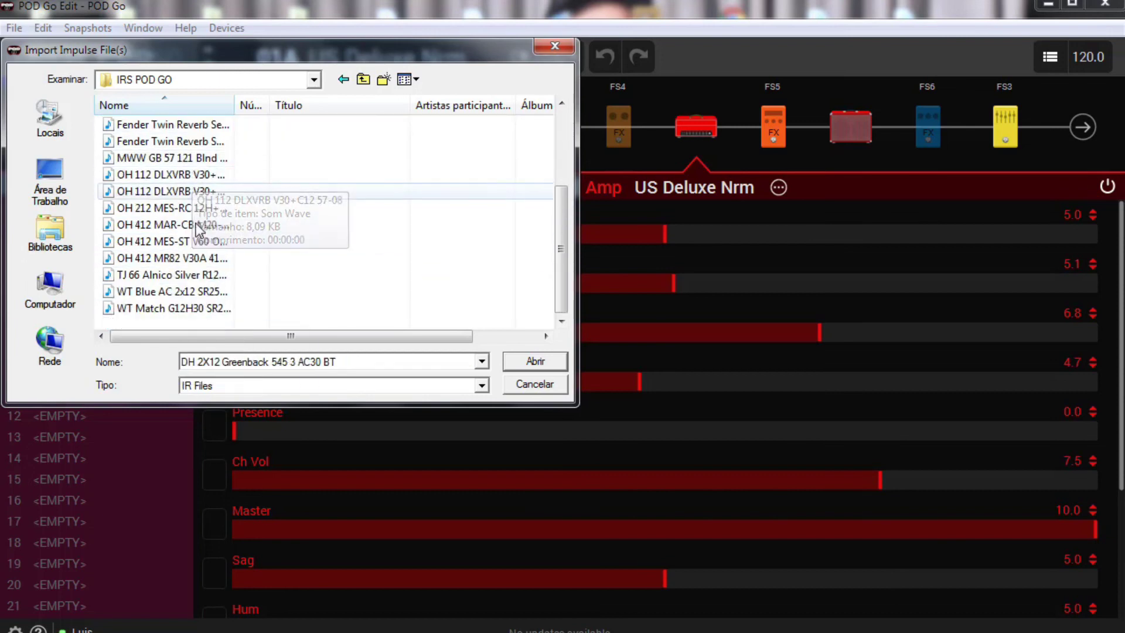
shift+click(157, 311)
scroll(158, 235, up, 3)
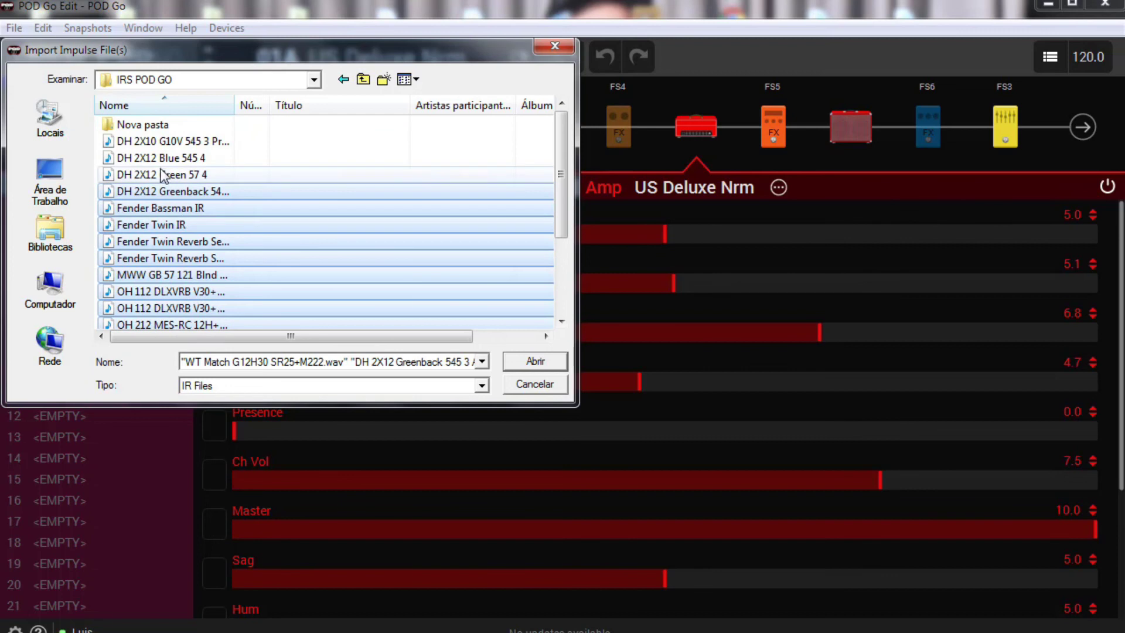
shift+click(167, 142)
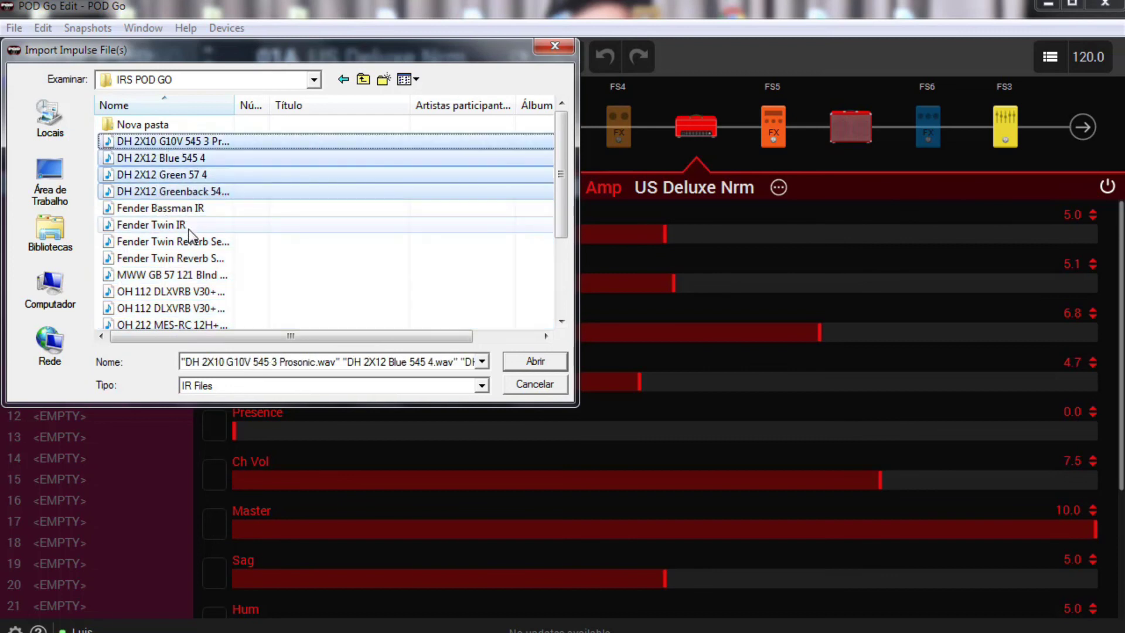
shift+click(180, 242)
click(167, 141)
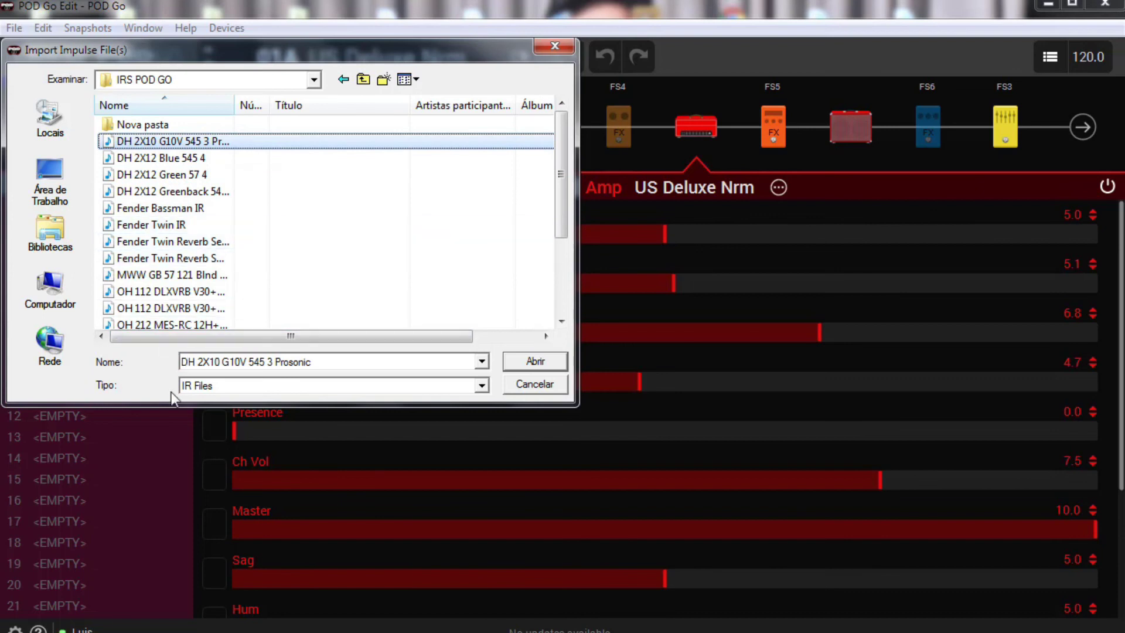
scroll(161, 323, down, 1)
scroll(161, 323, down, 1)
shift+click(169, 308)
scroll(187, 281, up, 2)
scroll(195, 263, down, 2)
scroll(195, 264, up, 2)
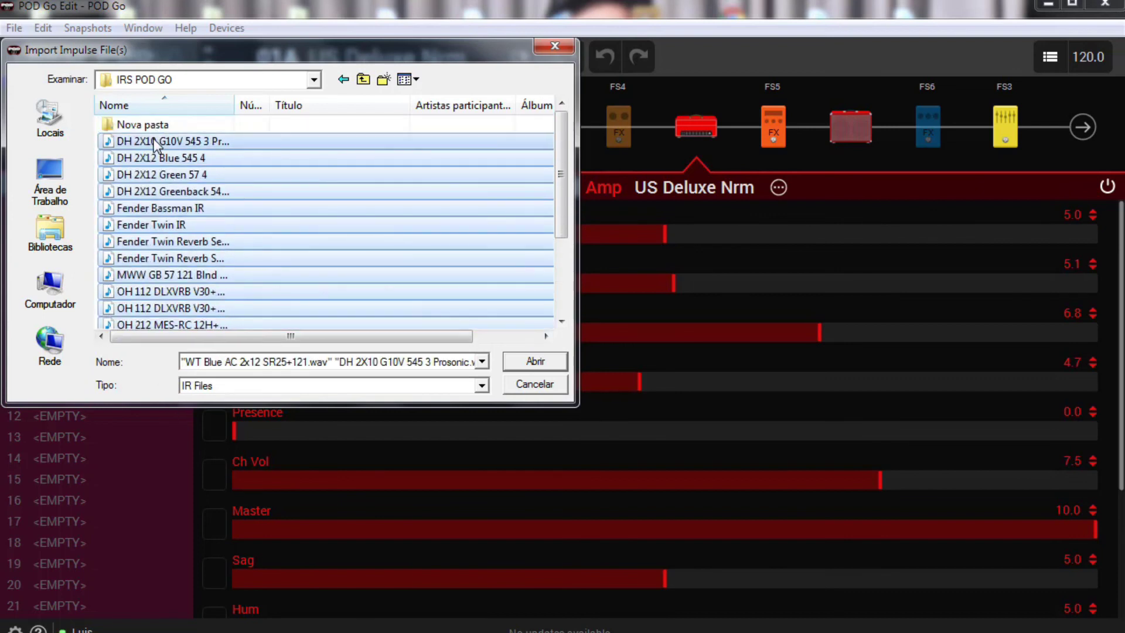
Import all IR files from DH 2X10 G10V 545 3 Prosonic through WT Match G12H30 SR25+M222 into the impulse library
click(155, 143)
scroll(159, 264, down, 3)
shift+click(163, 317)
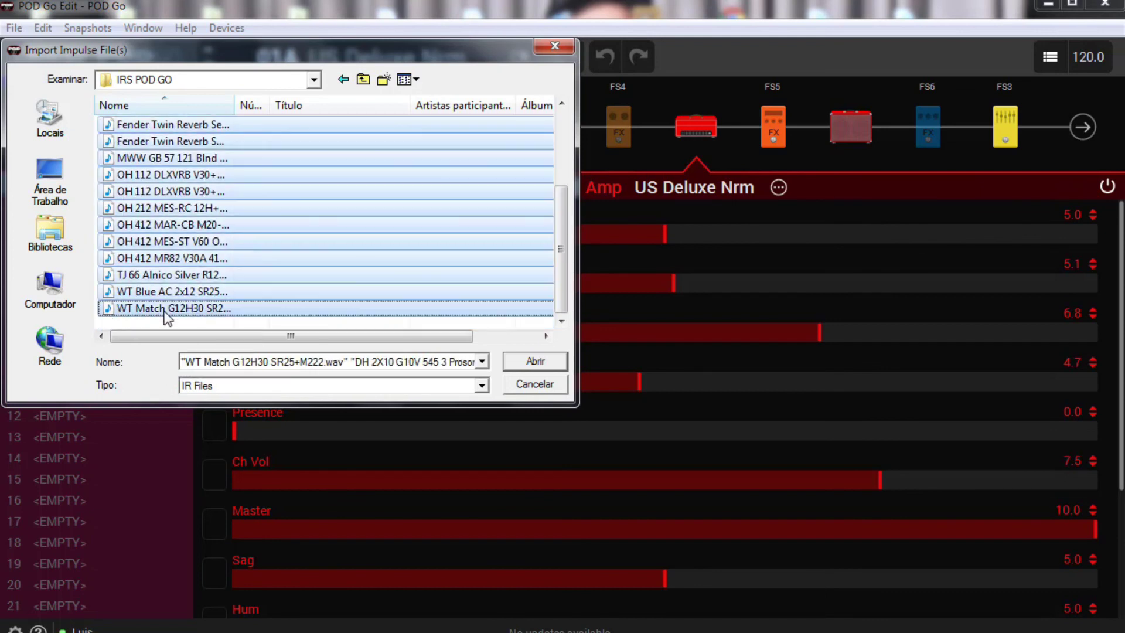
scroll(193, 255, up, 2)
scroll(193, 256, up, 1)
click(516, 366)
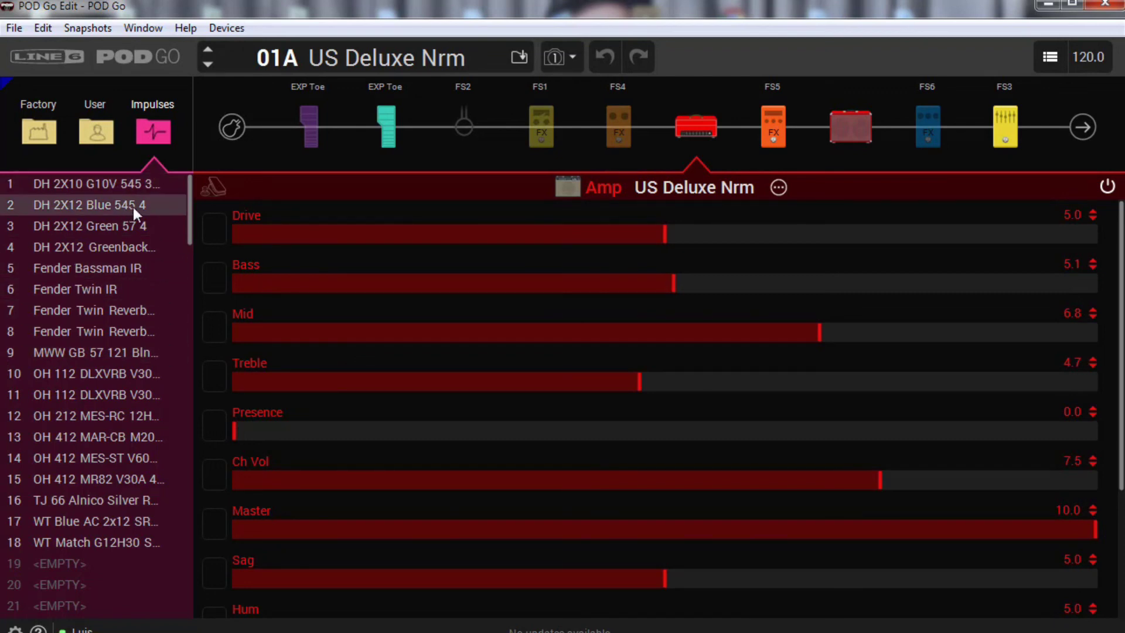
scroll(100, 542, down, 1)
scroll(100, 547, up, 1)
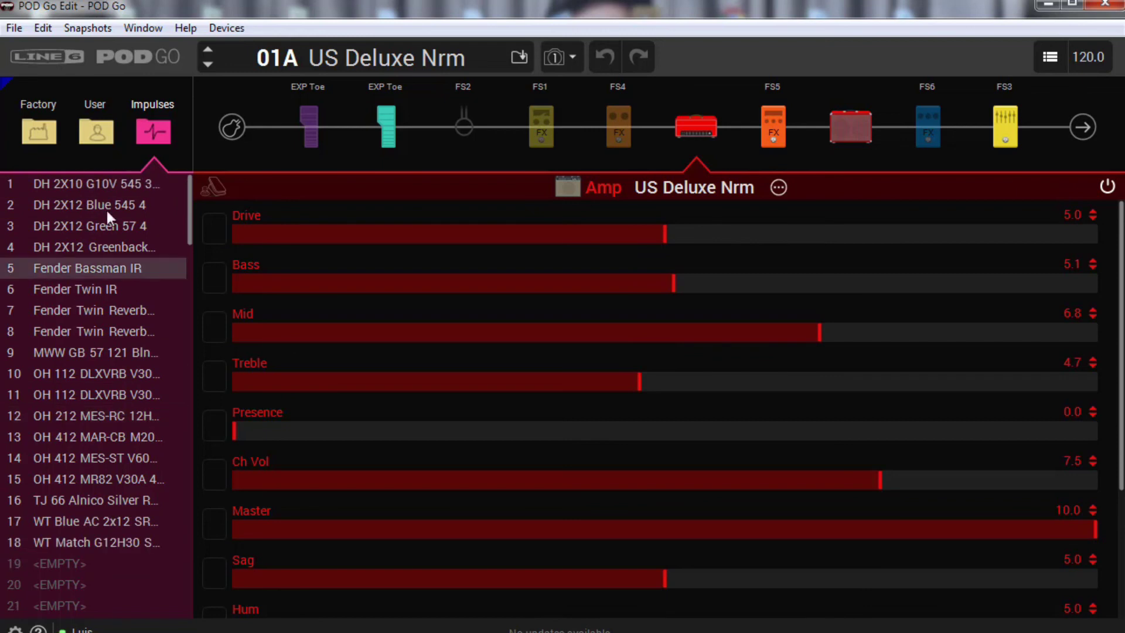